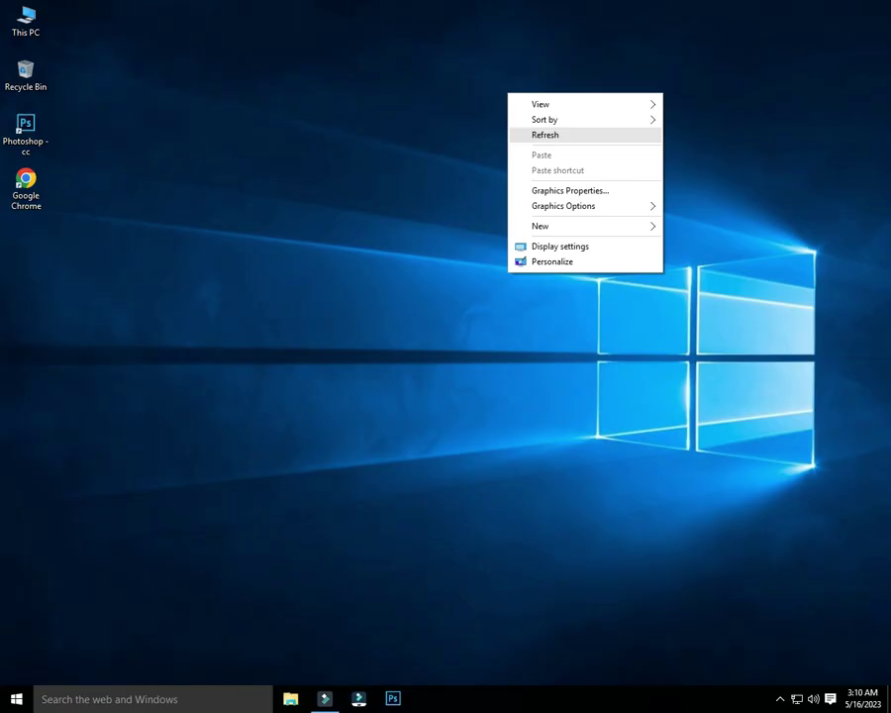
Step: Refresh the desktop and skip through the movie in Movies & TV at several points to check its playback
click(545, 134)
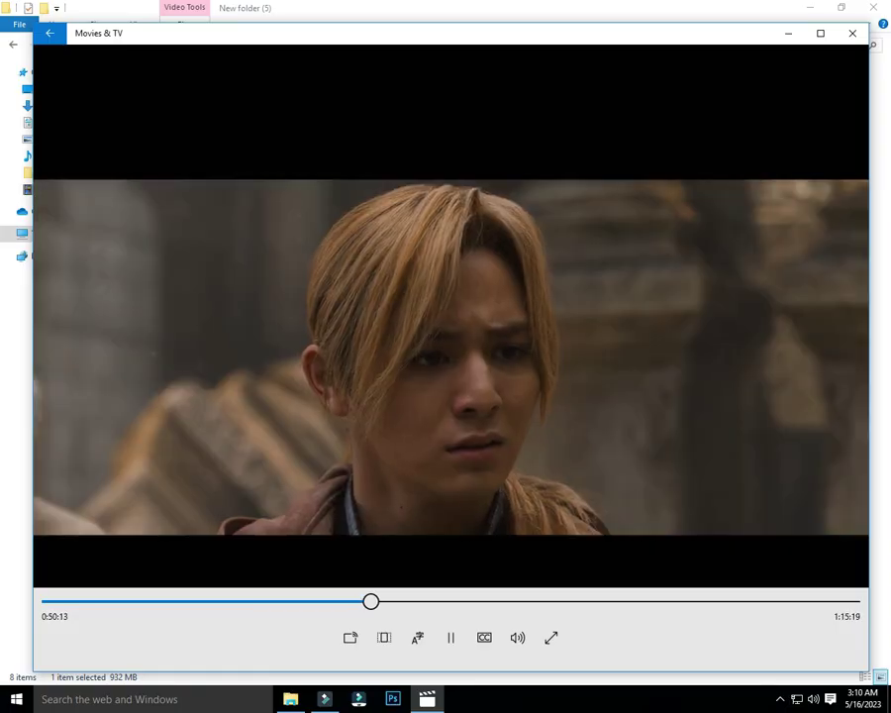
click(491, 601)
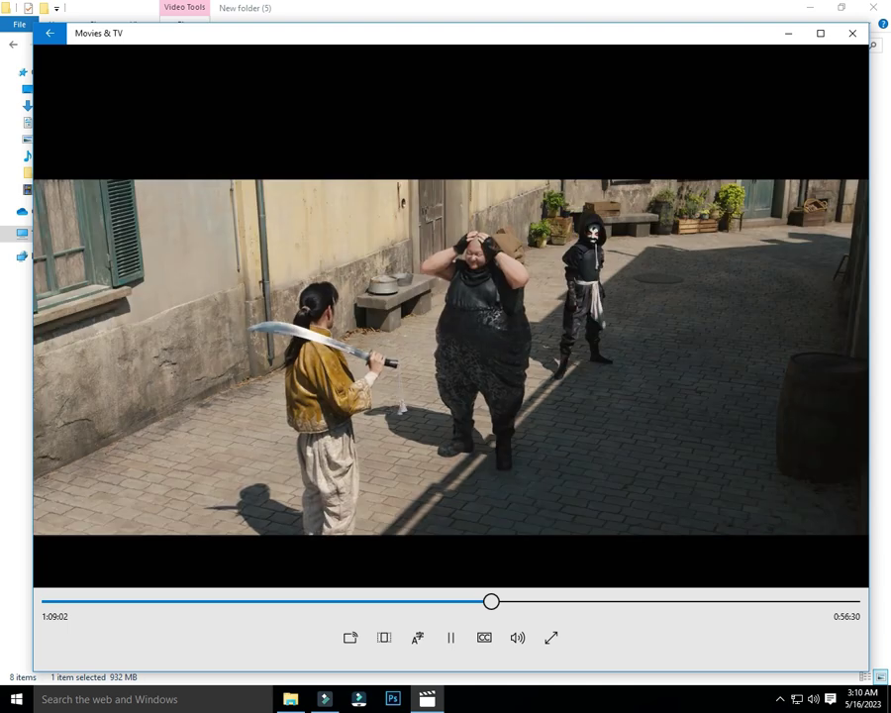
click(539, 601)
click(611, 601)
click(267, 601)
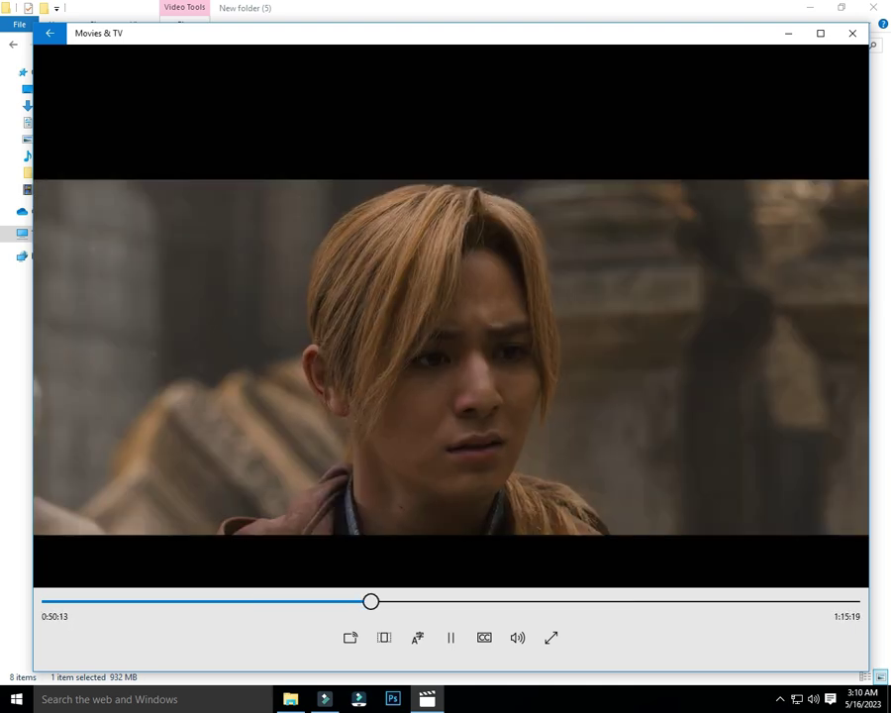
click(491, 601)
click(538, 601)
click(611, 601)
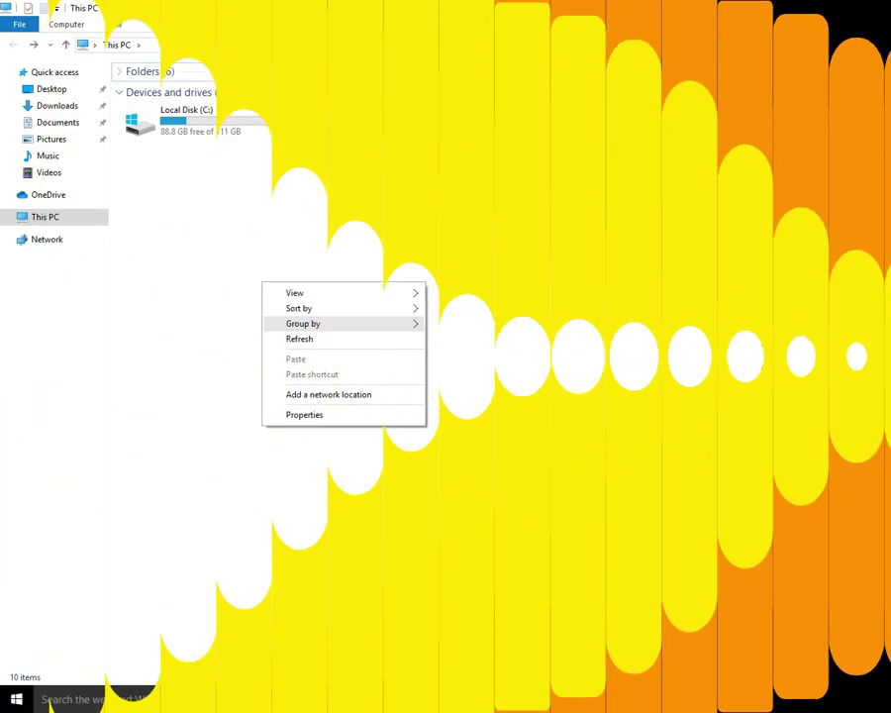
click(287, 337)
right_click(236, 246)
click(273, 299)
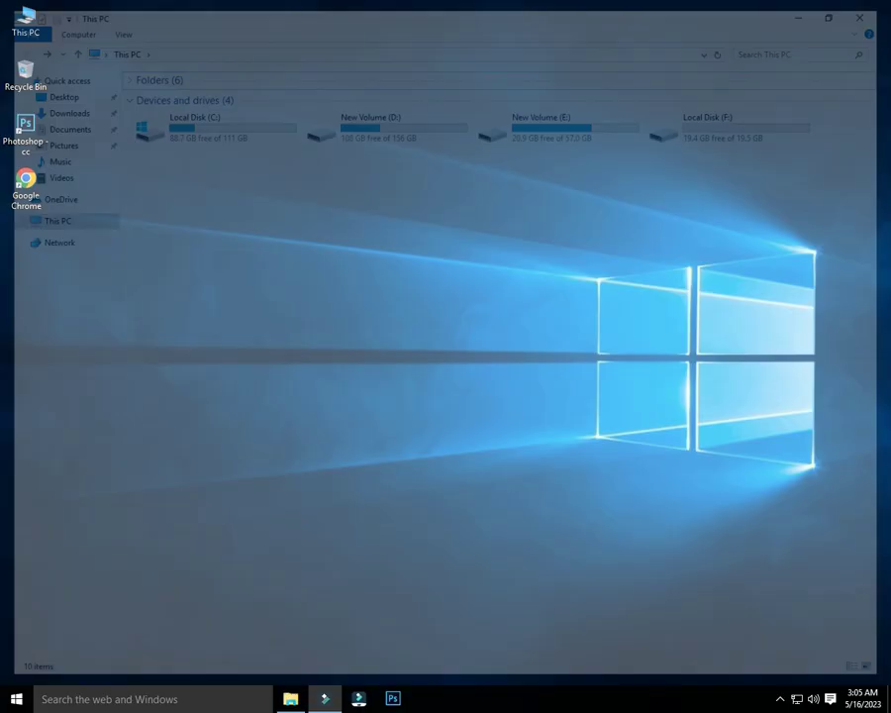
right_click(503, 30)
click(530, 69)
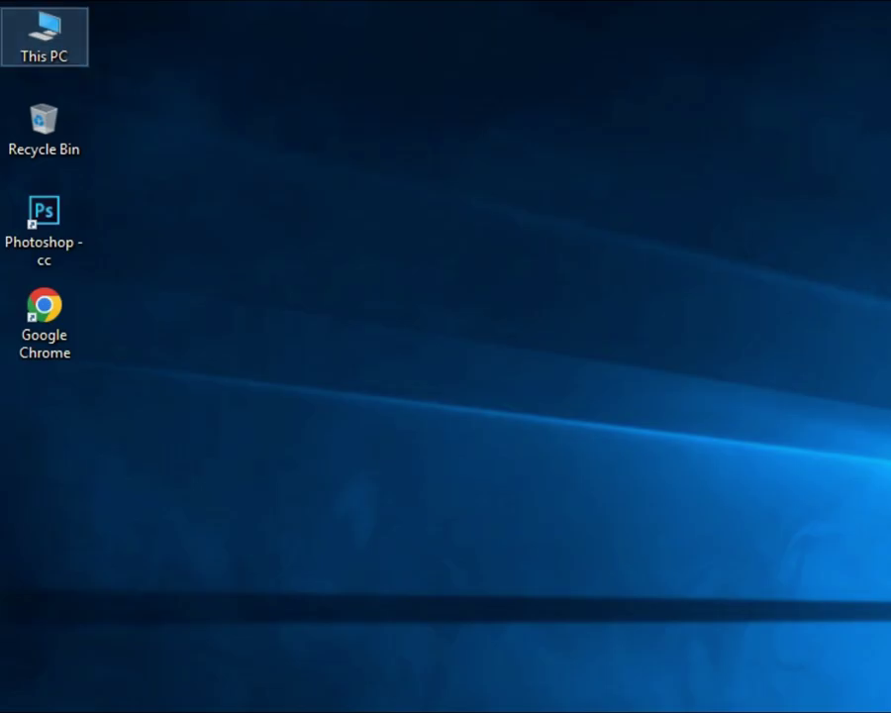
Step: Open Computer Management from This PC and show the Device Manager
key(Return)
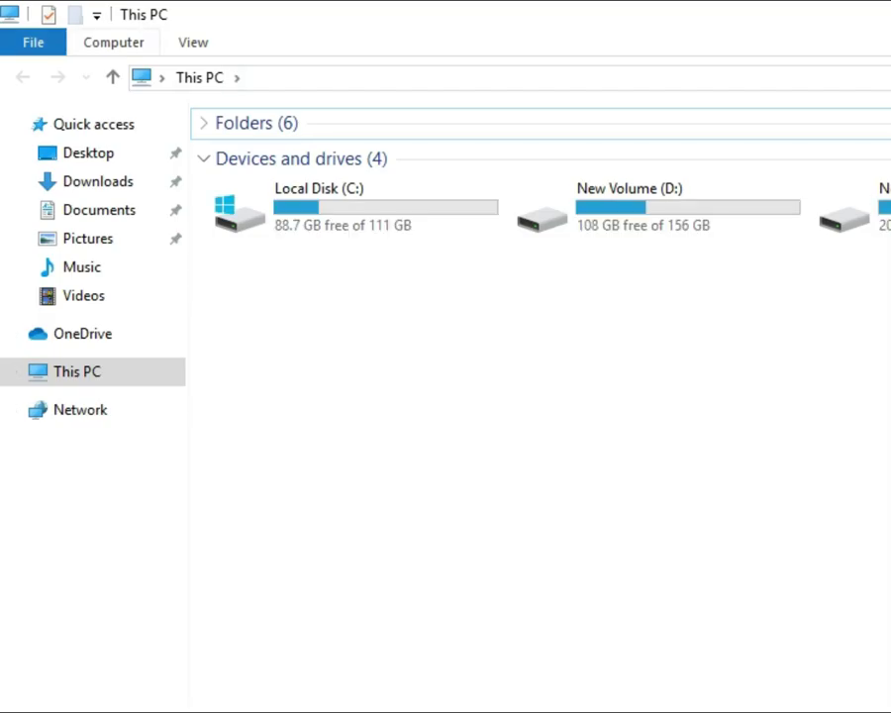
click(113, 42)
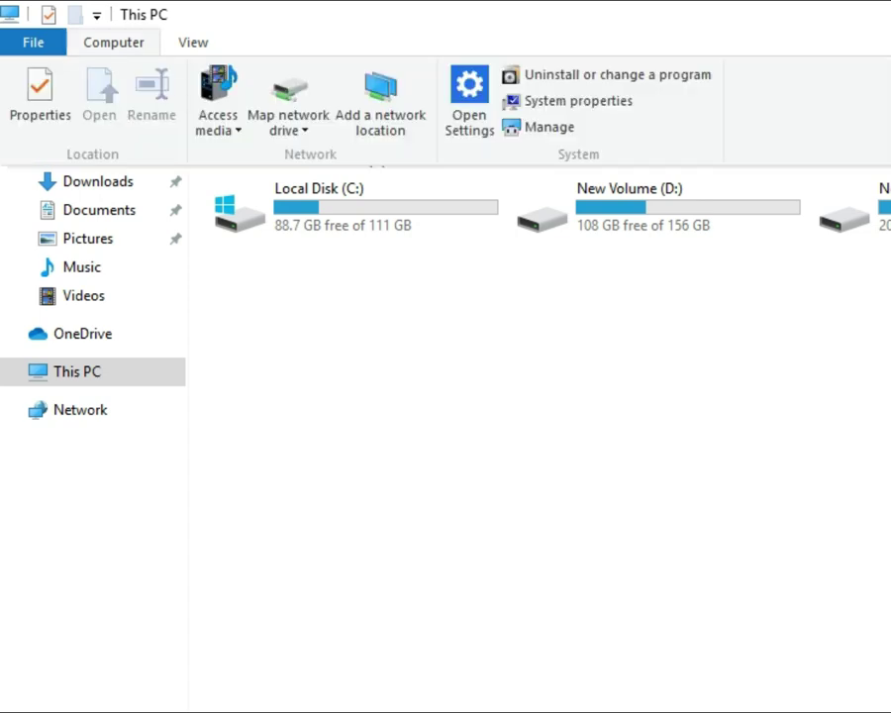
click(539, 127)
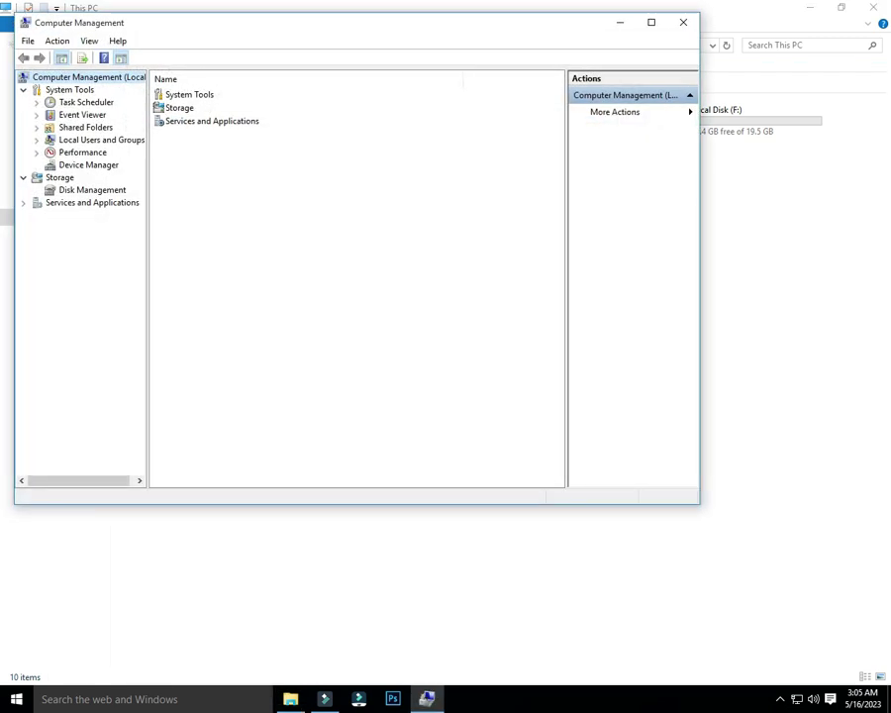
click(88, 165)
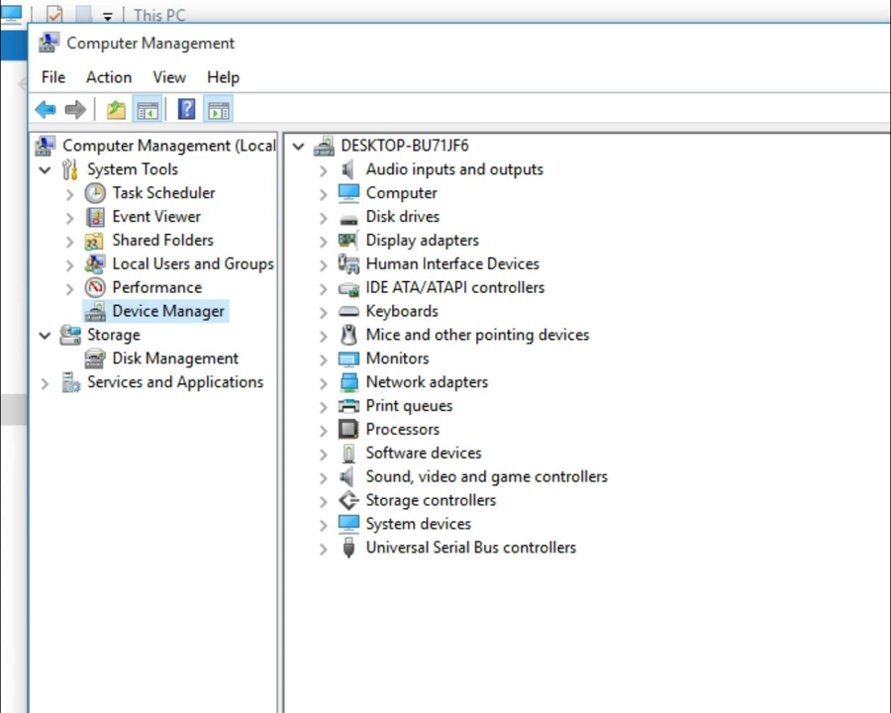
Step: Expand Audio inputs and outputs and view the available actions for the Digital Audio (S/PDIF) device
click(455, 170)
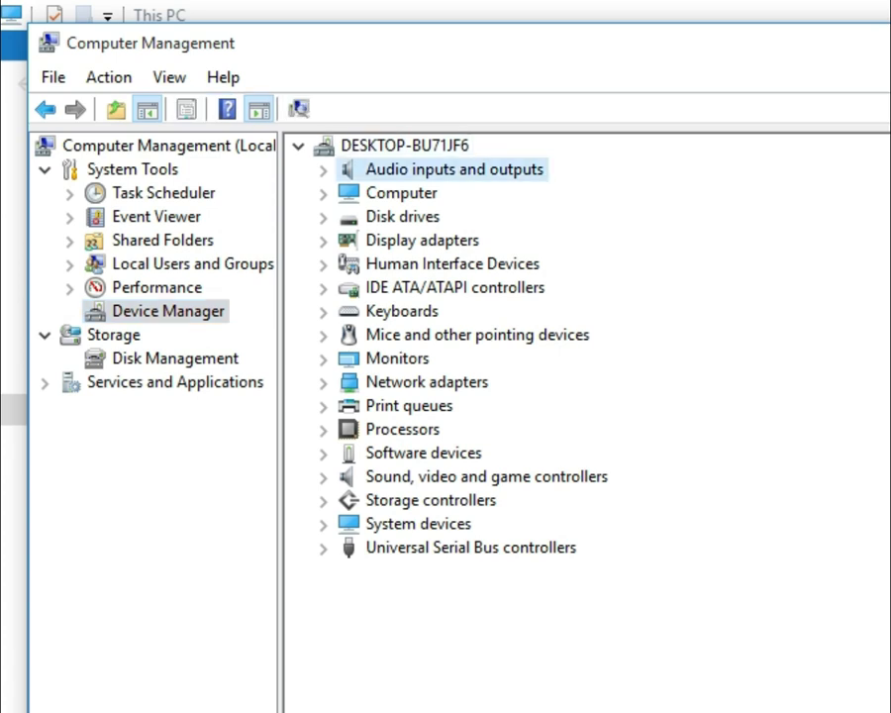
right_click(460, 170)
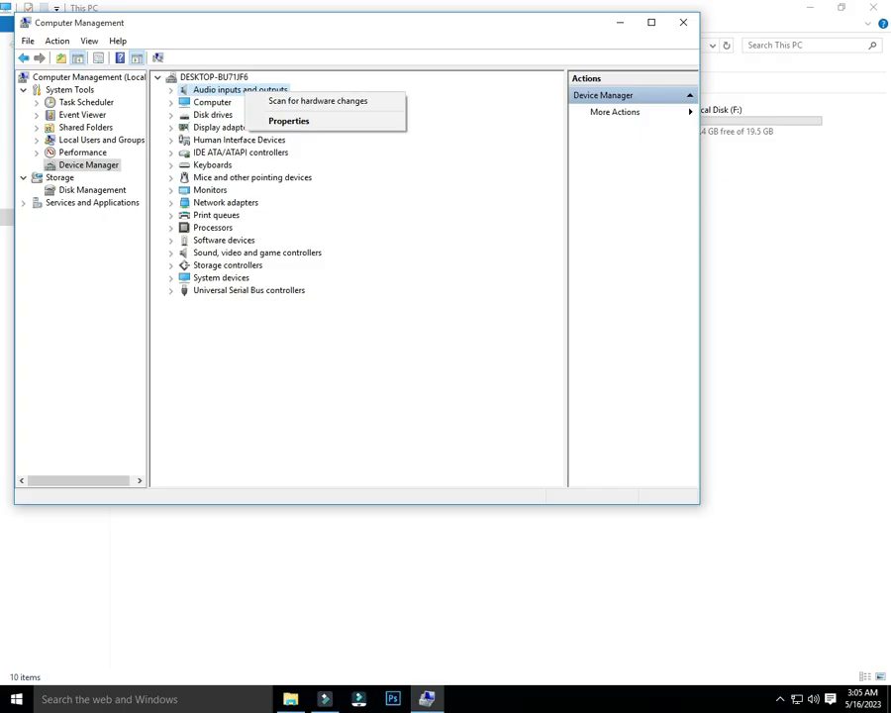
double_click(455, 169)
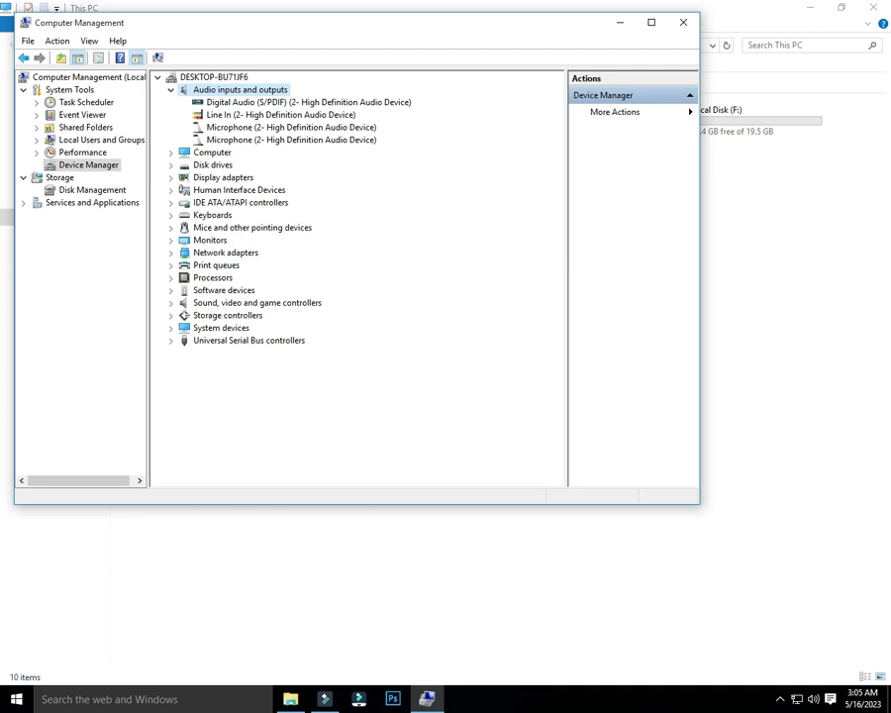
click(308, 102)
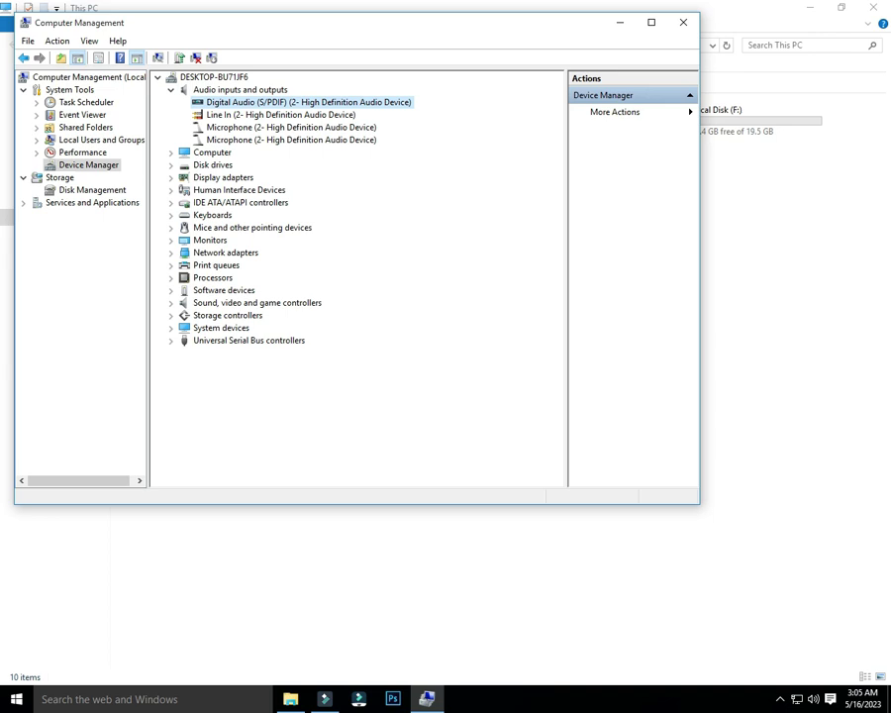
right_click(309, 103)
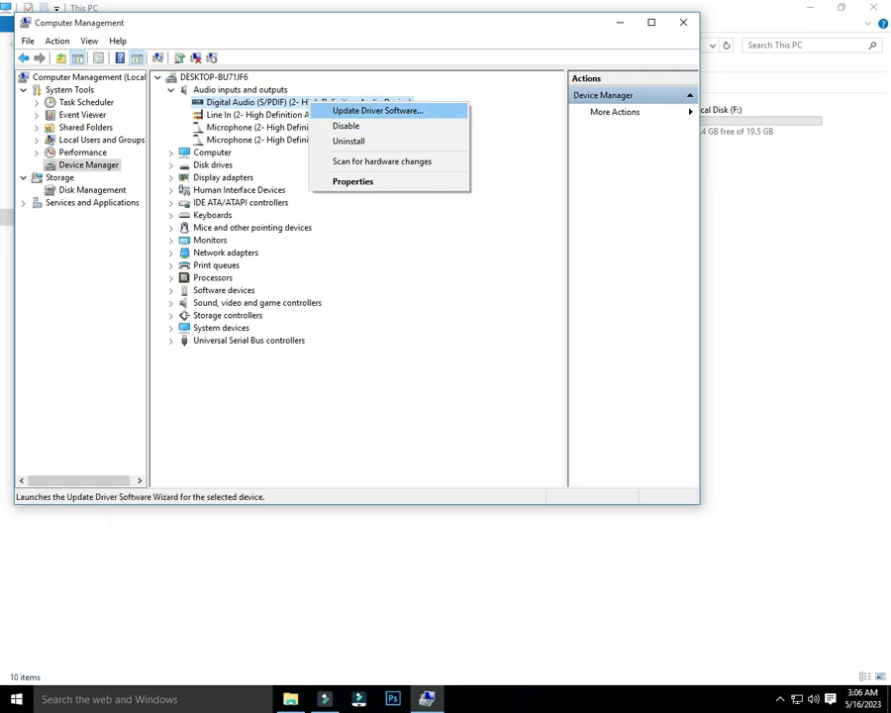
key(Escape)
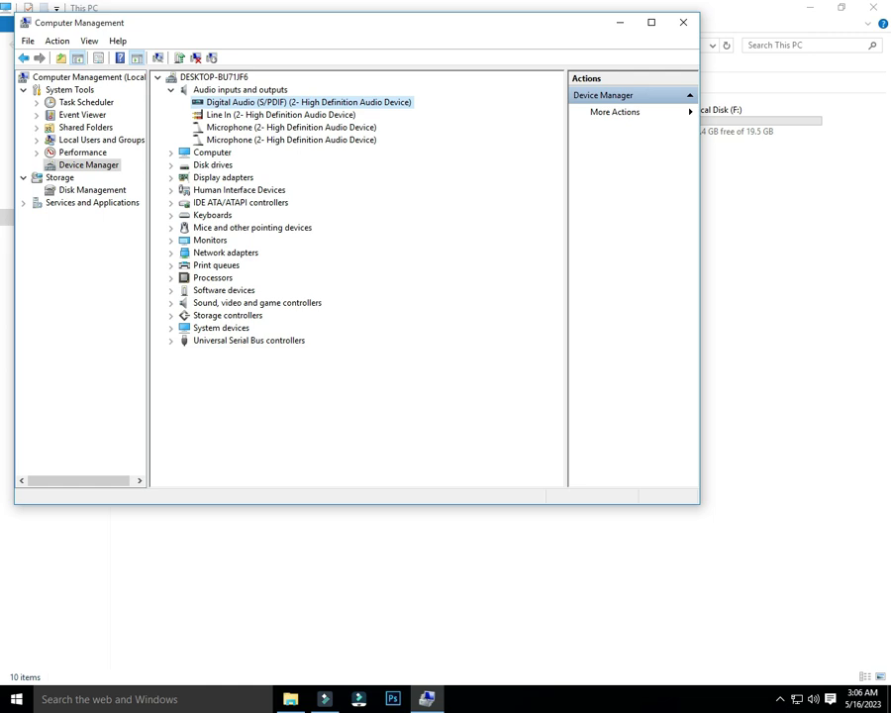
Step: Expand the Sound, video and game controllers category to list its audio devices
click(257, 303)
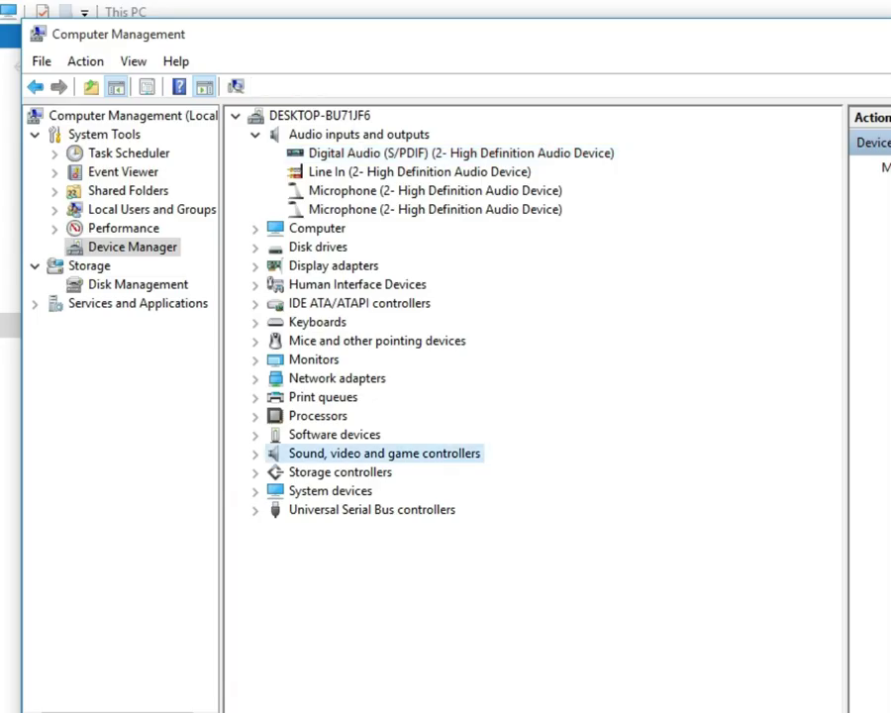
right_click(414, 454)
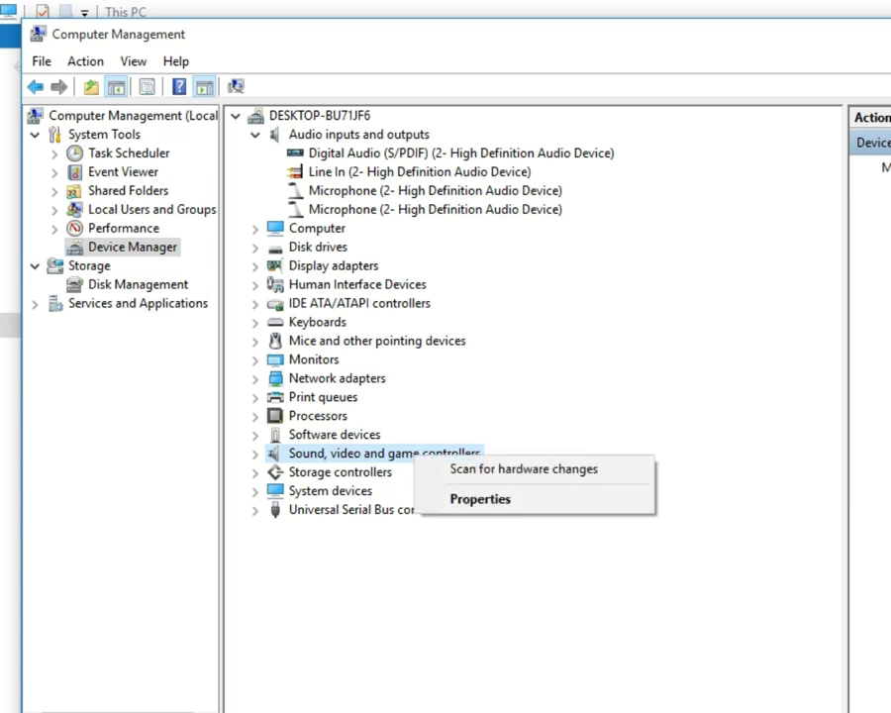
click(255, 454)
click(255, 453)
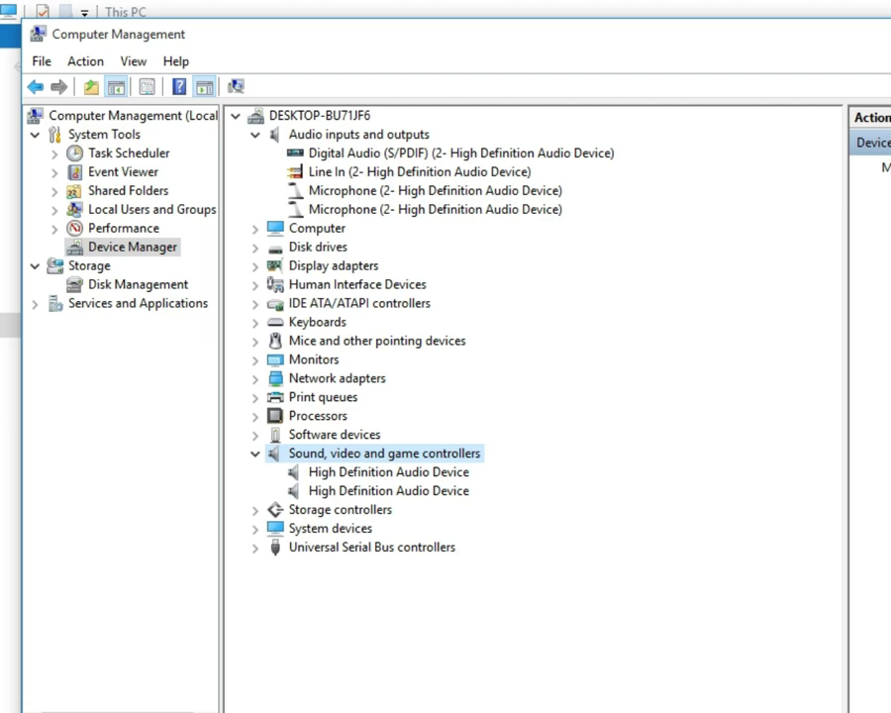
Step: Run an automatic driver update for the first High Definition Audio Device and close its properties
double_click(388, 471)
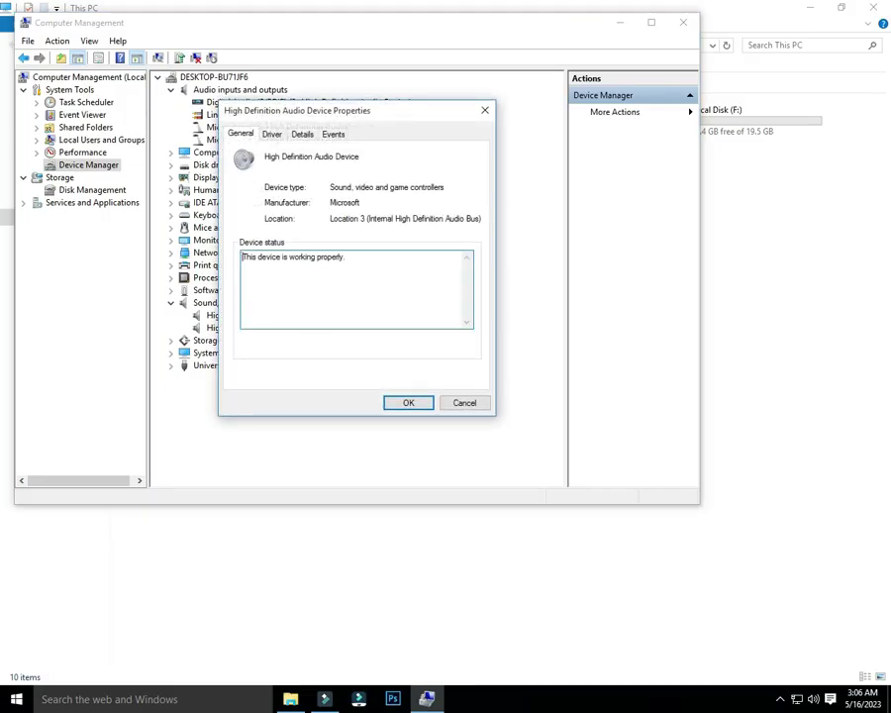
key(ctrl+Tab)
key(Tab)
key(Return)
key(Return)
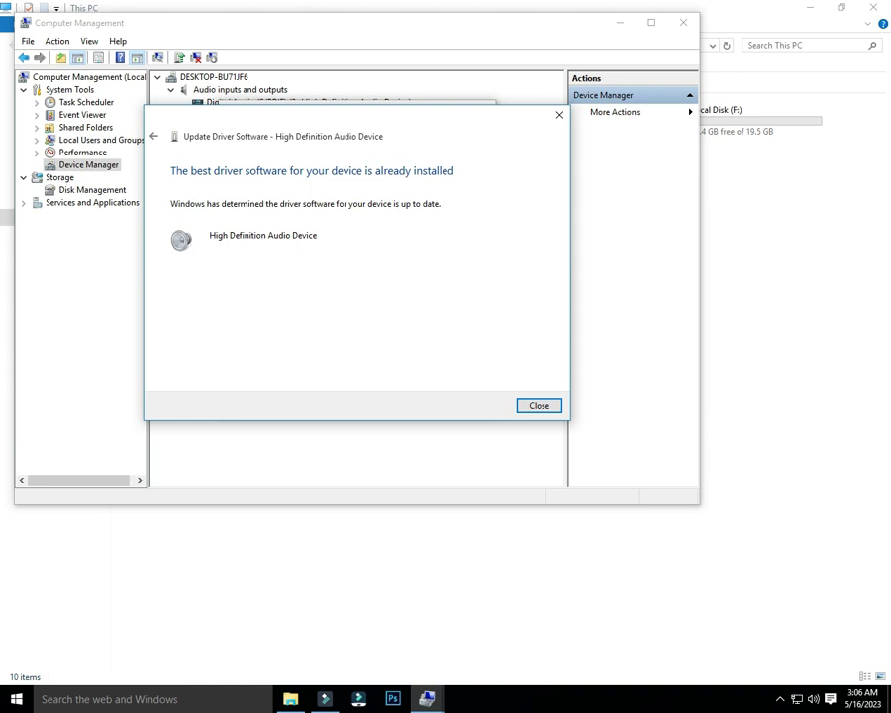
key(Return)
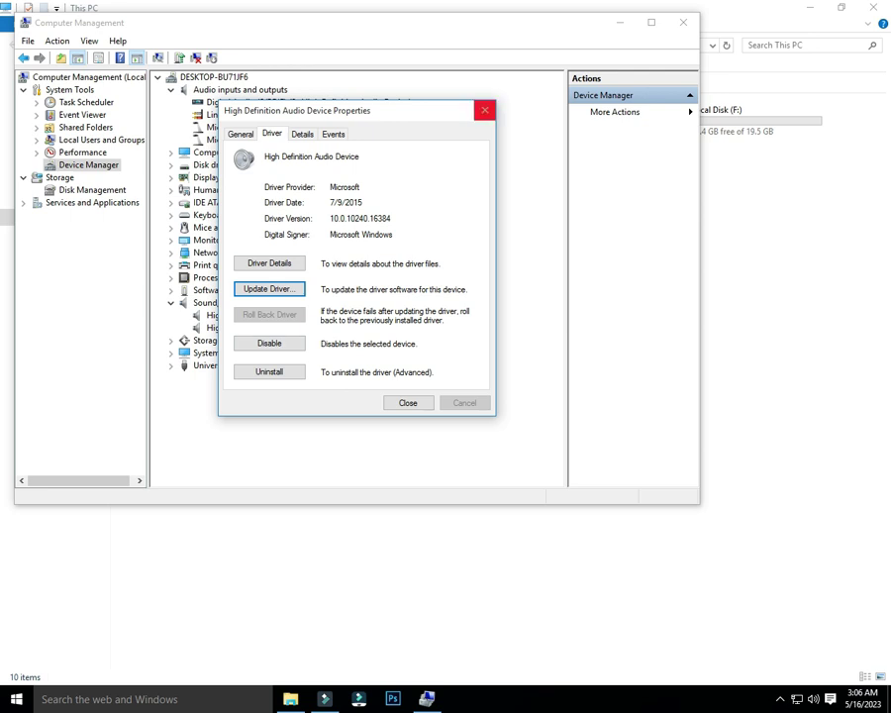
click(484, 110)
Step: Run an automatic driver update for the second High Definition Audio Device, and close Computer Management and This PC
double_click(259, 326)
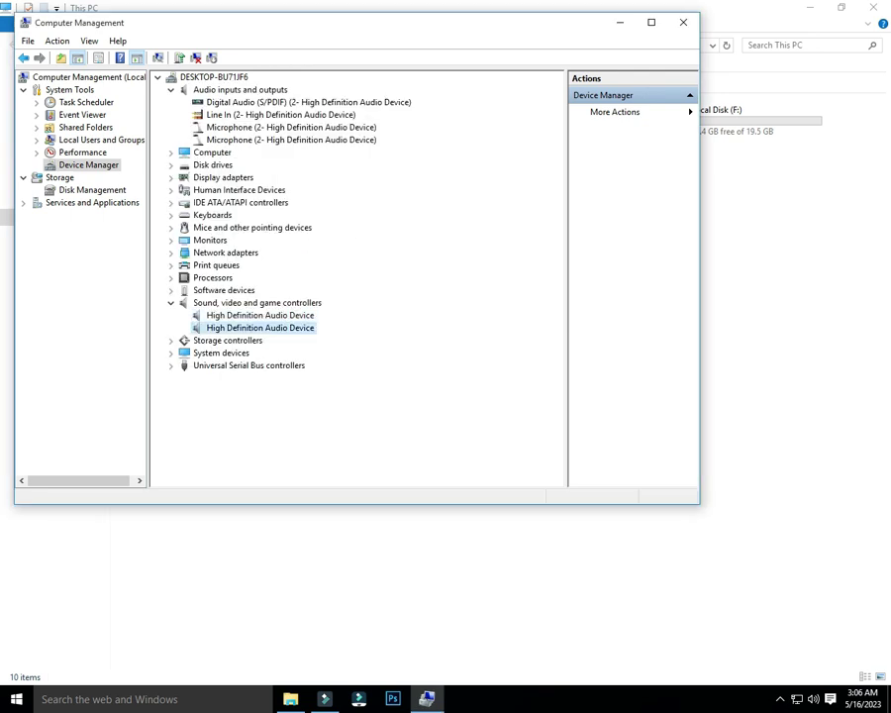
key(ctrl+Tab)
key(Tab)
key(Return)
key(Return)
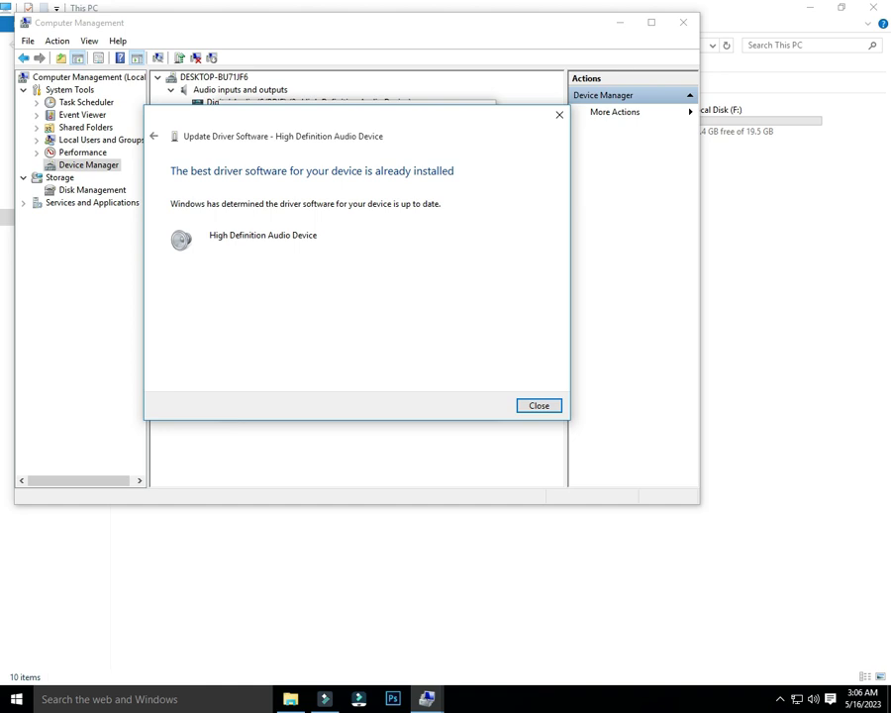
key(Return)
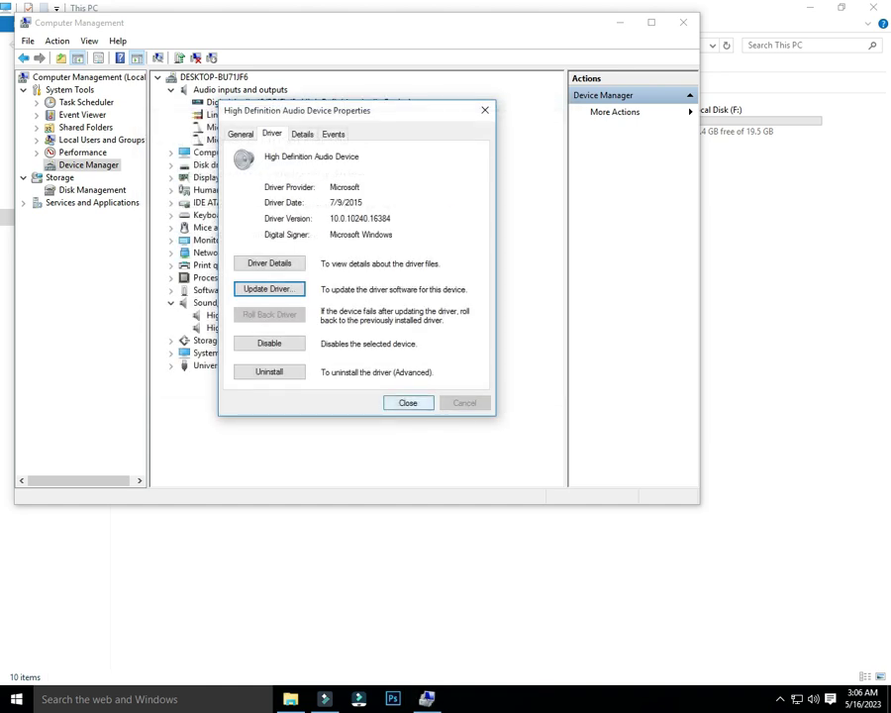
click(408, 402)
click(683, 22)
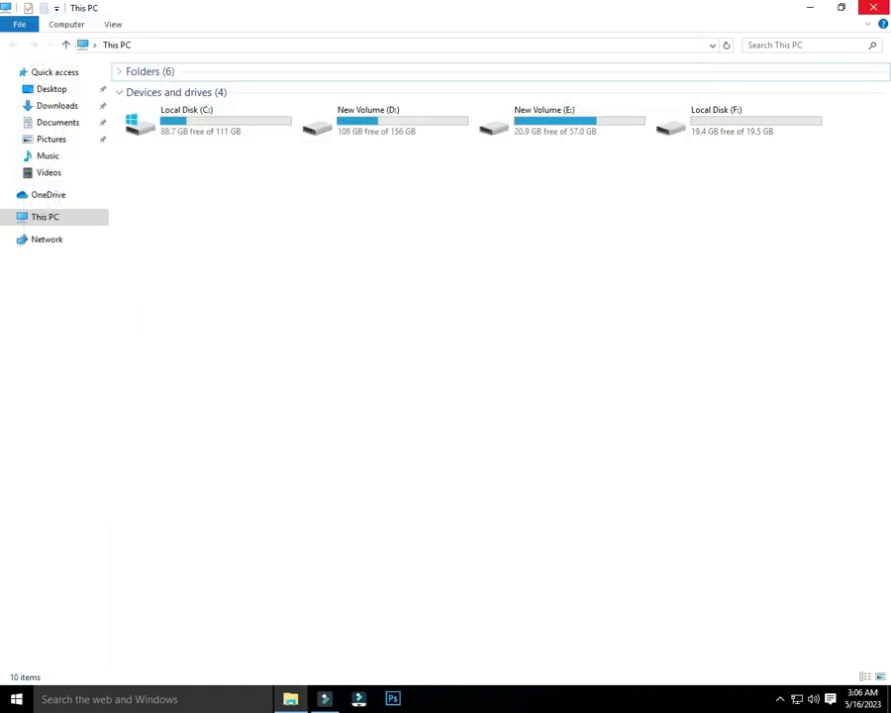
click(873, 6)
Step: Refresh the desktop and look through the Documents and Downloads folders in File Explorer
right_click(512, 47)
click(554, 90)
double_click(25, 22)
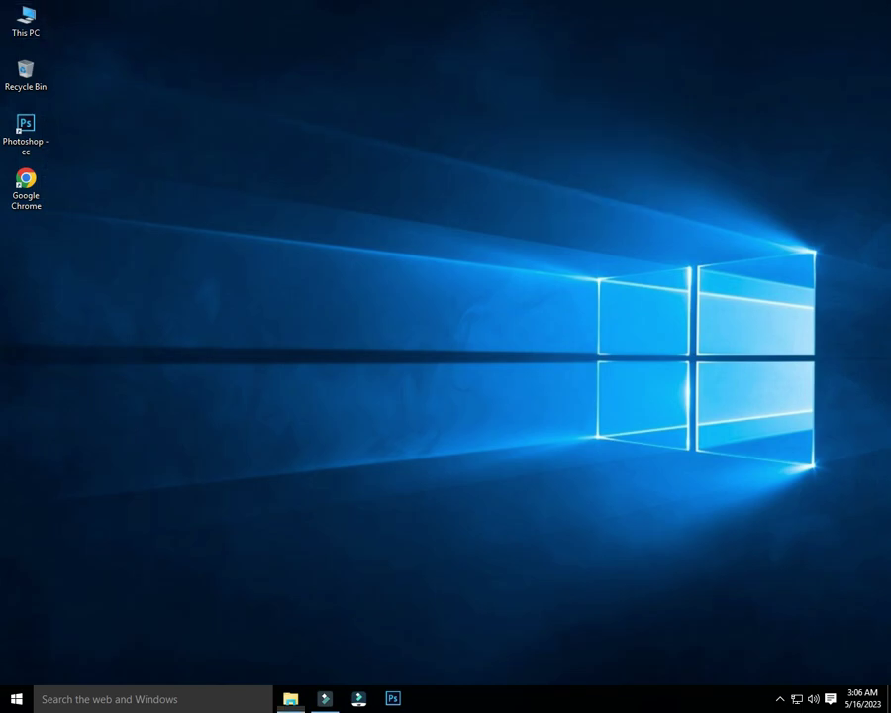
key(super+e)
click(58, 122)
click(56, 105)
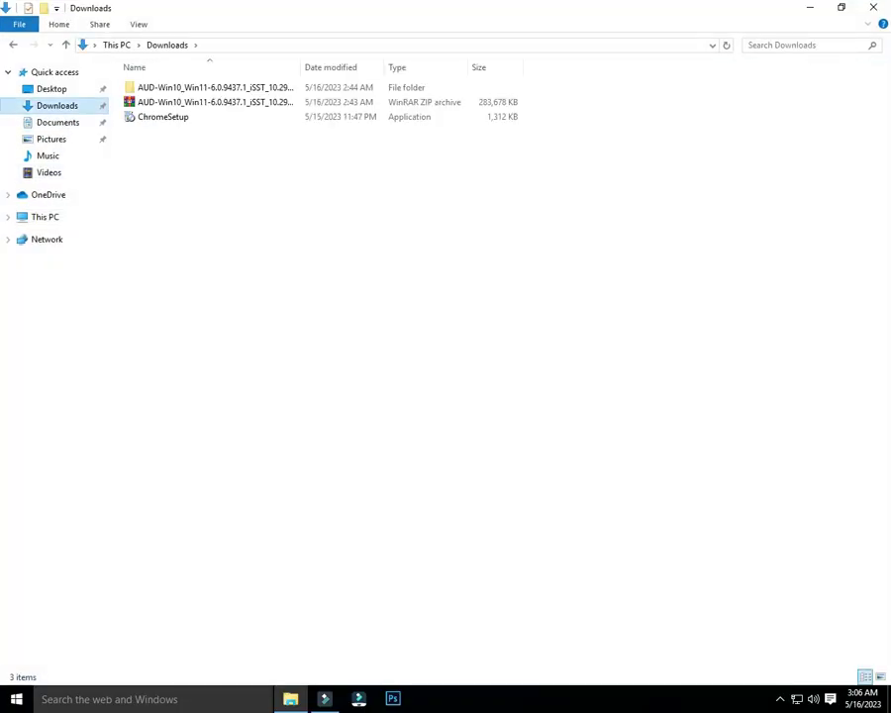
key(alt+Left)
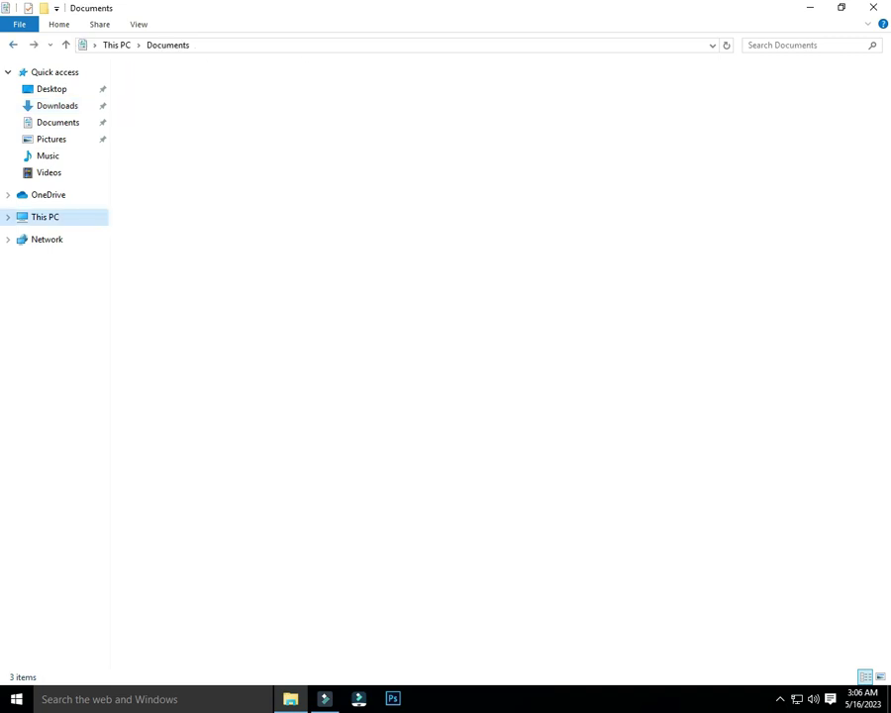
Step: Launch the 64bit_Win7_Win8_Win81_R273 installer from New folder on Local Disk (C:) and continue past the Realtek setup's welcome page
double_click(198, 116)
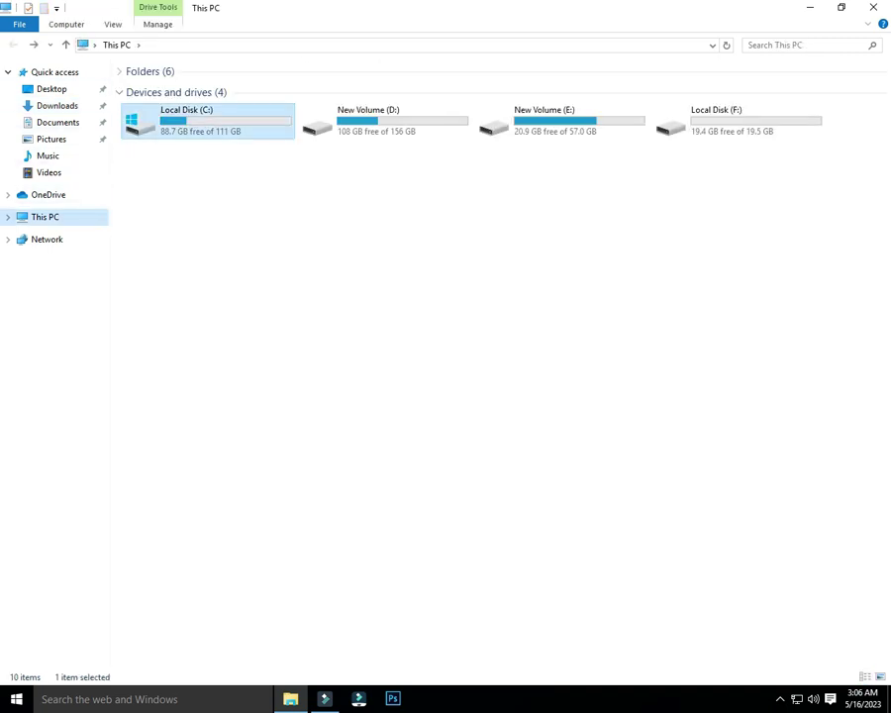
double_click(201, 87)
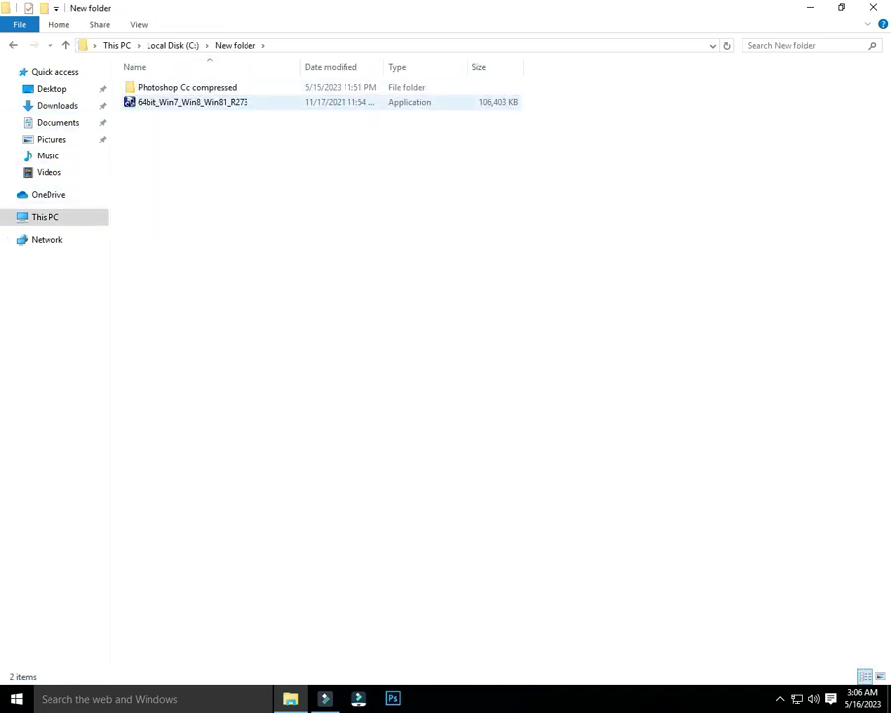
click(201, 102)
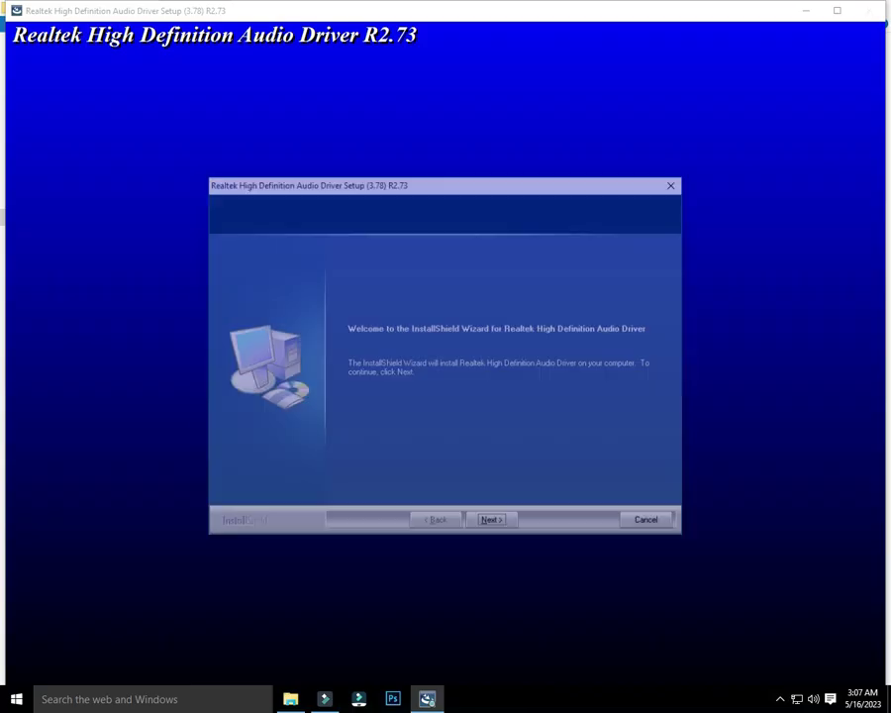
key(Return)
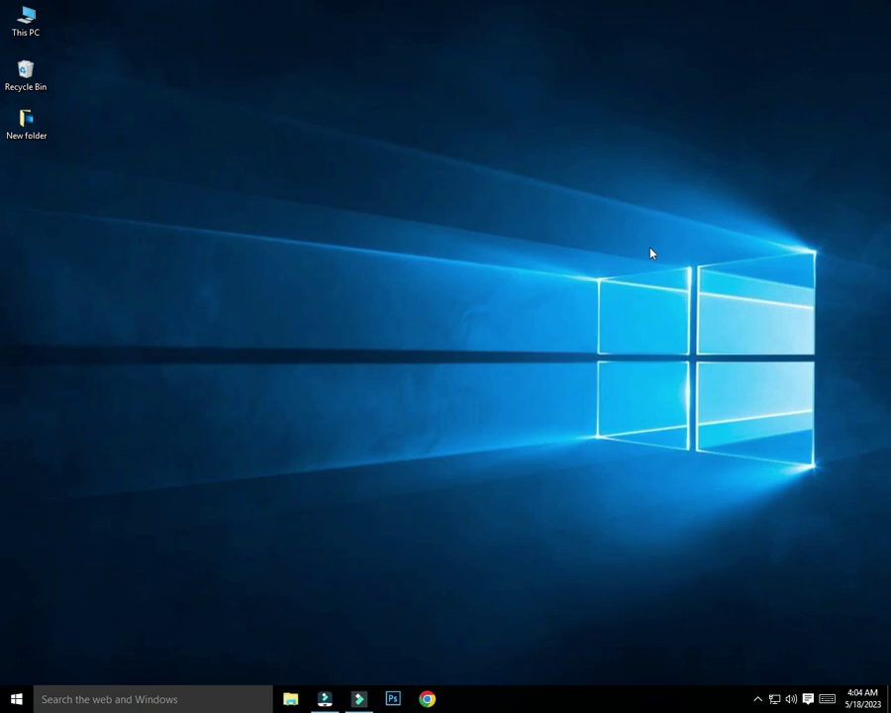
Step: Refresh the desktop and play the Fullmetal Alchemist video from New folder (5) on New Volume (D:)
right_click(474, 164)
click(527, 203)
double_click(29, 15)
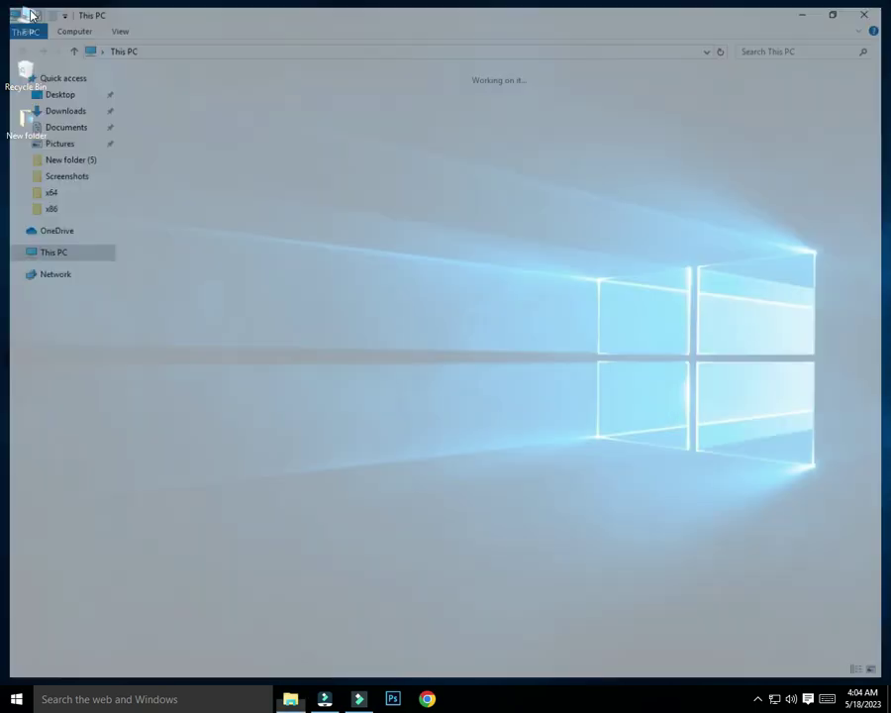
double_click(366, 122)
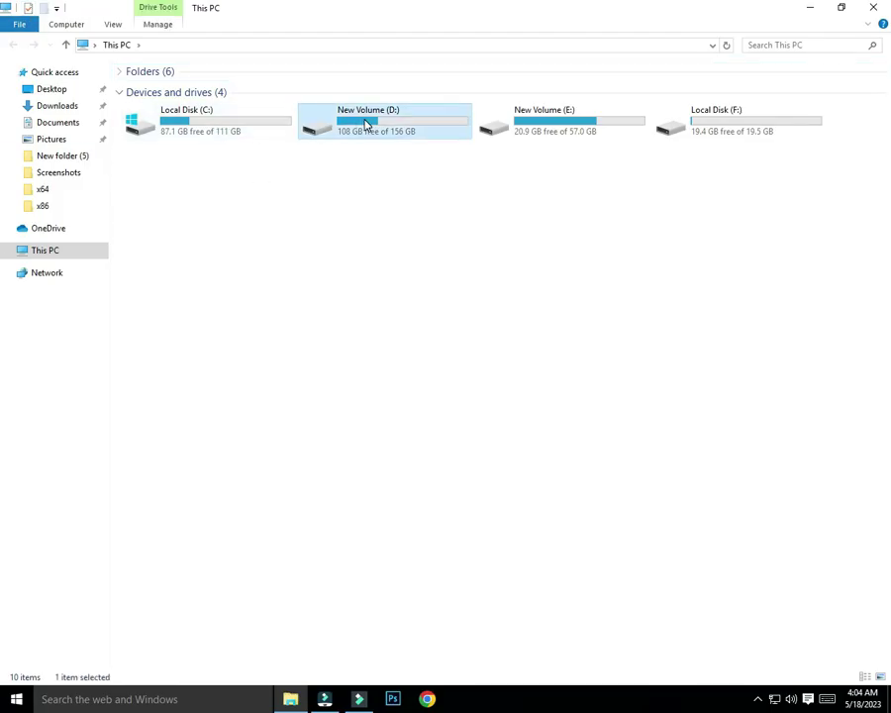
double_click(365, 94)
double_click(167, 131)
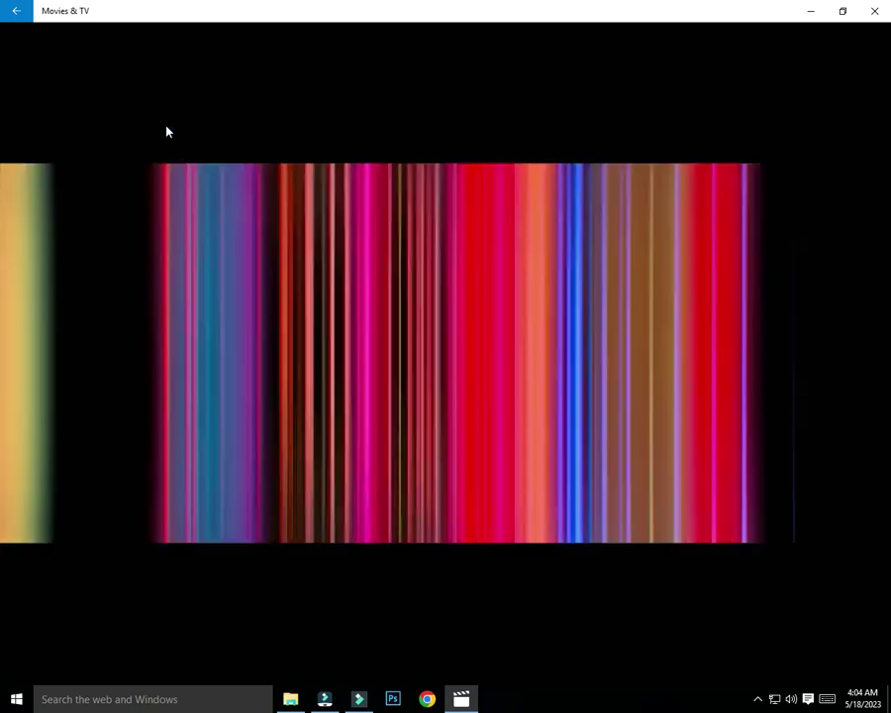
Step: Skip to several points in the first half of the playing video to check the sound, and close the player
mouse_move(248, 462)
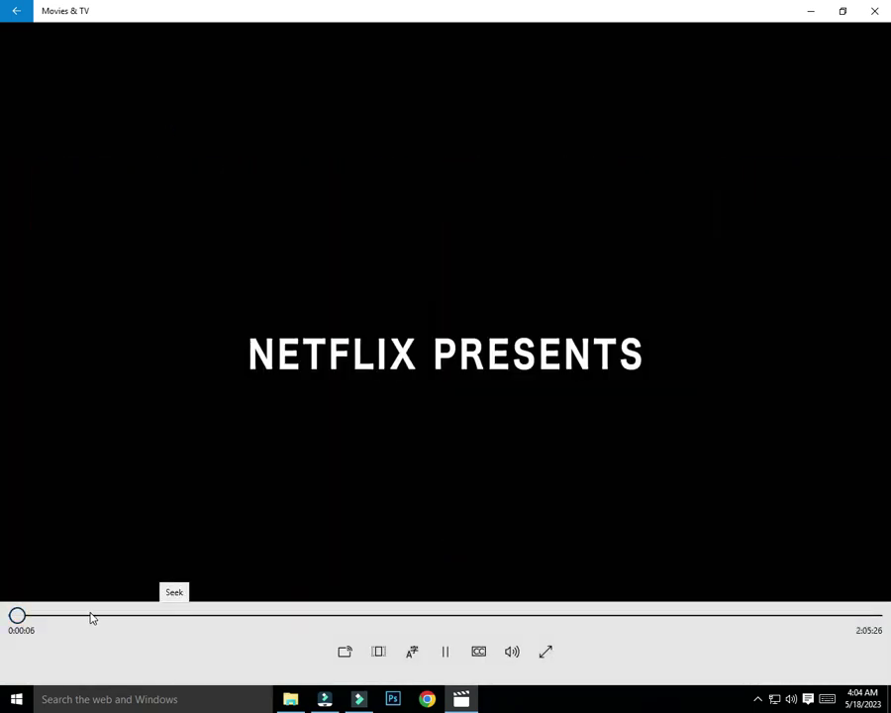
click(119, 615)
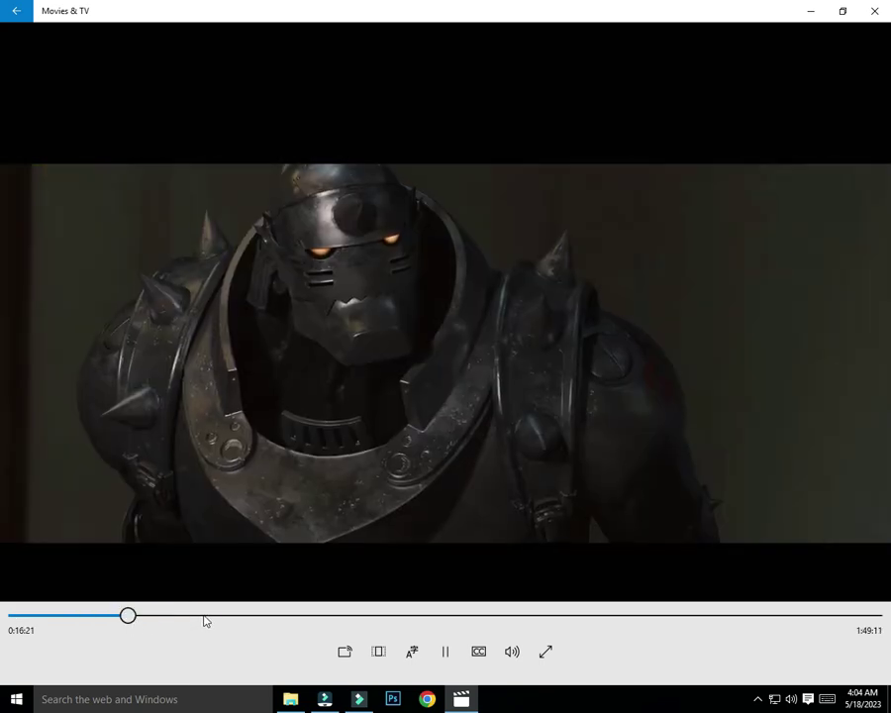
click(206, 619)
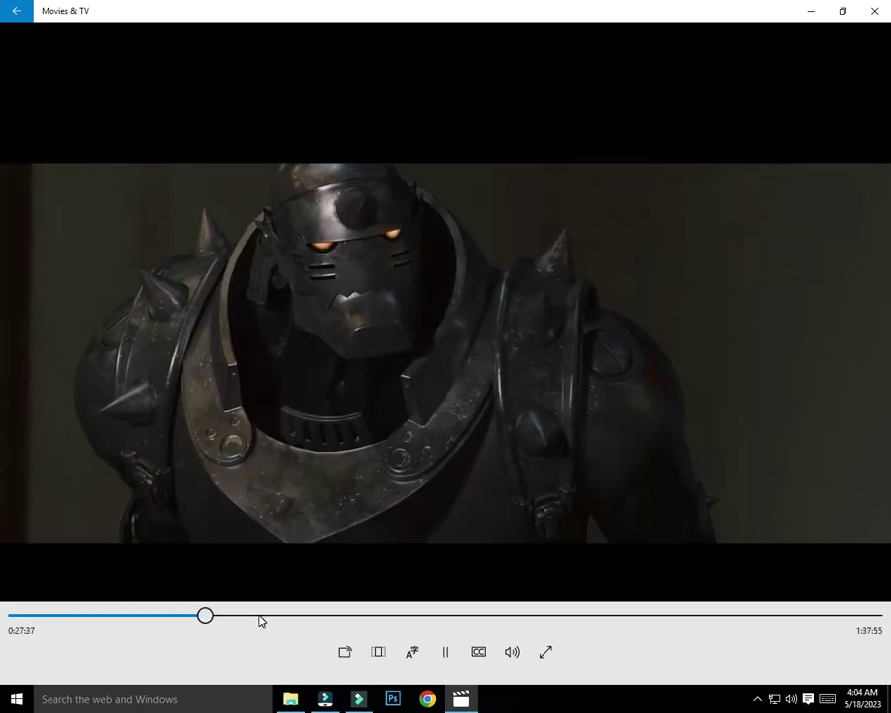
click(274, 620)
click(235, 615)
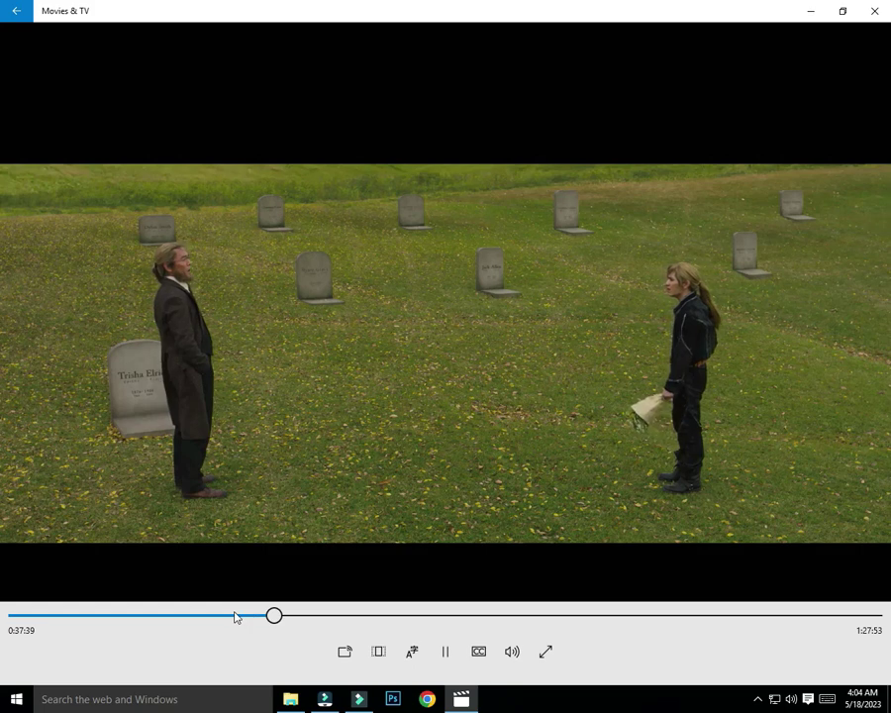
click(370, 615)
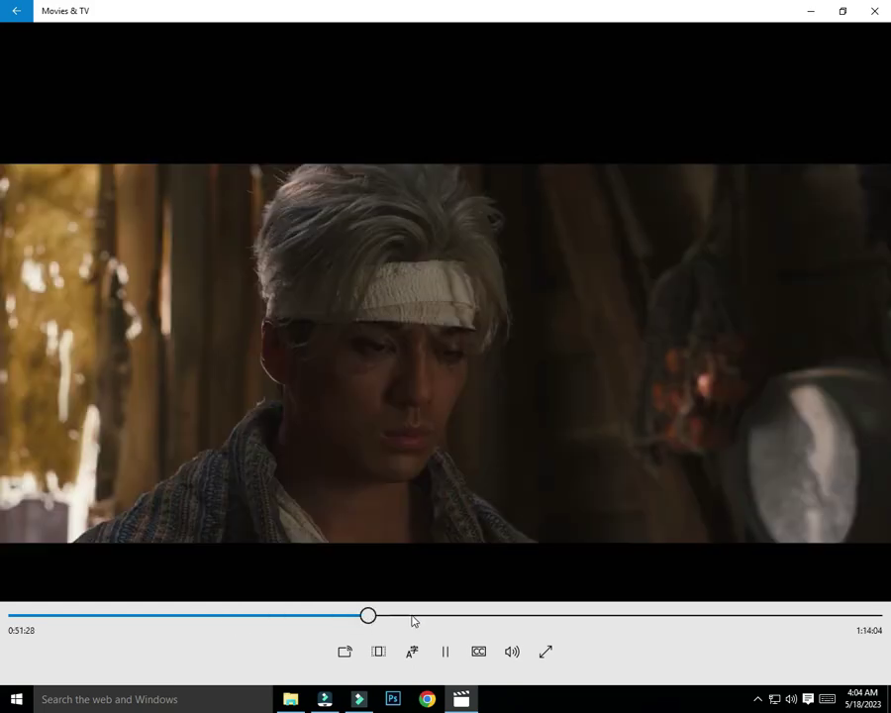
click(418, 616)
click(878, 11)
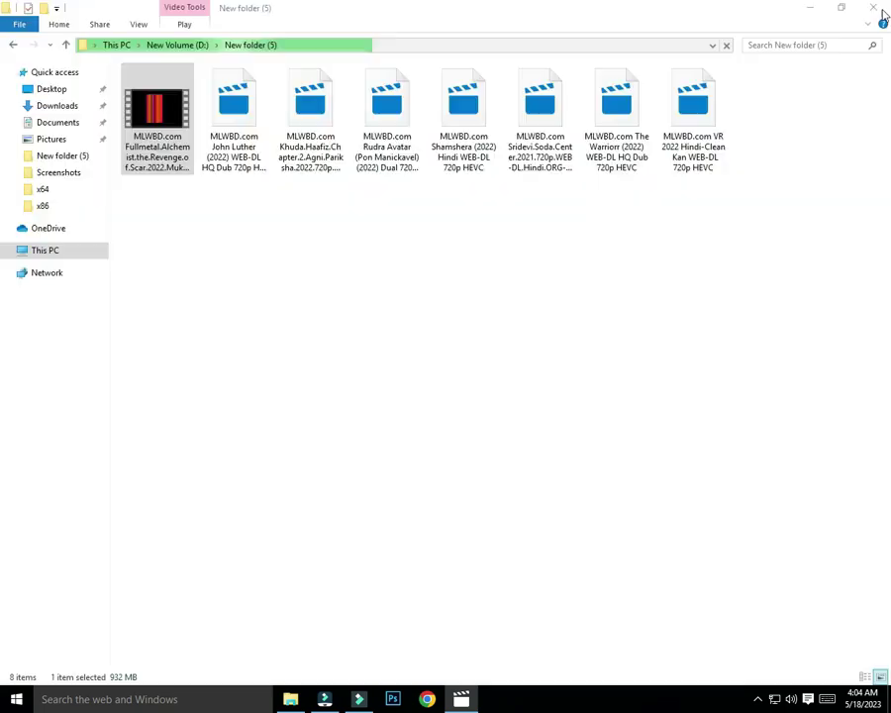
Step: Refresh the video folder and close File Explorer, leaving a refreshed desktop
right_click(412, 303)
click(470, 358)
click(873, 8)
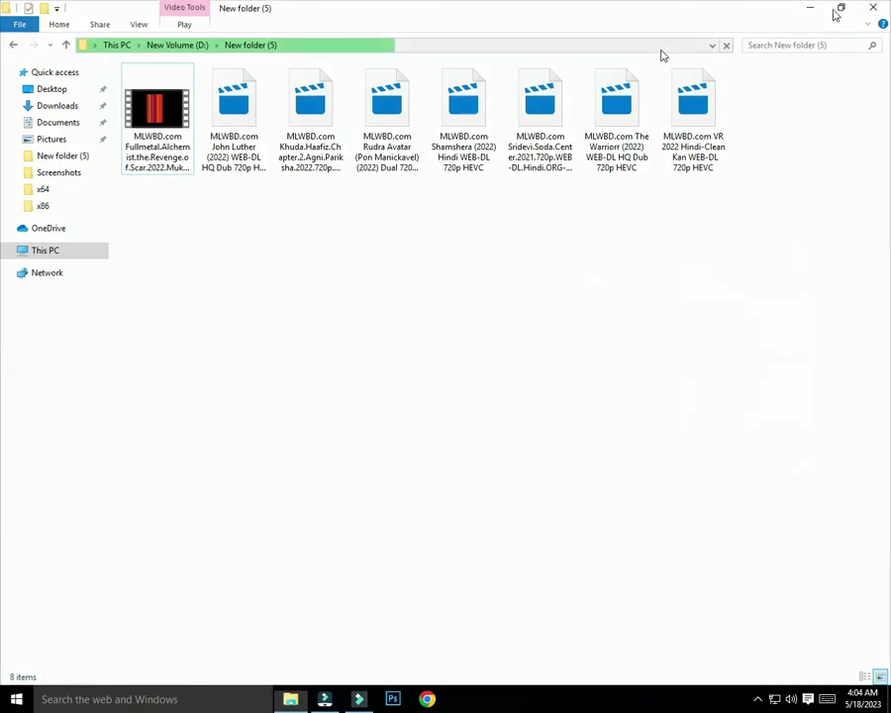
right_click(432, 85)
click(483, 133)
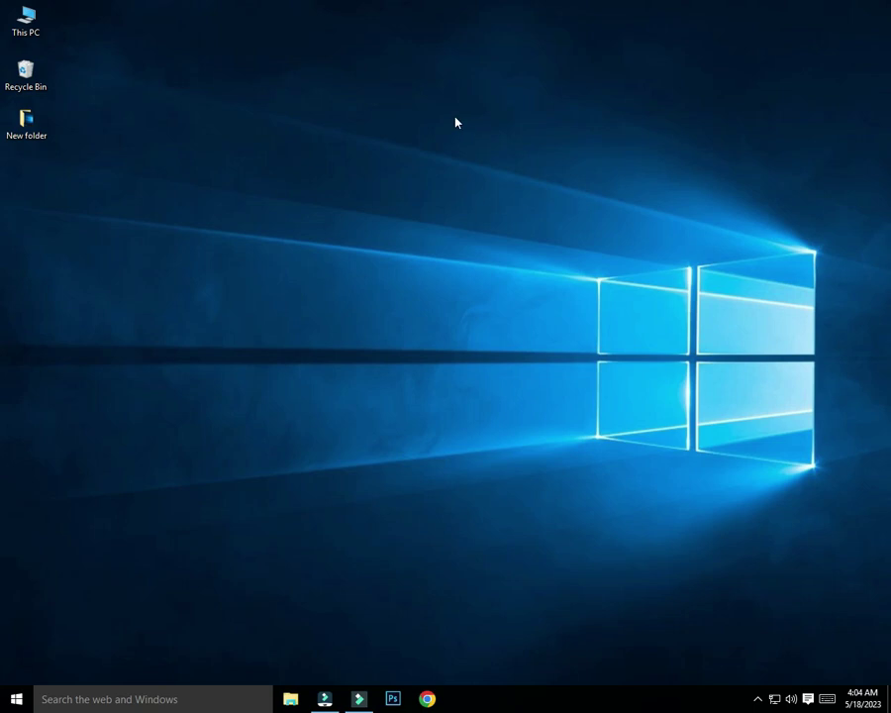
right_click(452, 120)
click(508, 164)
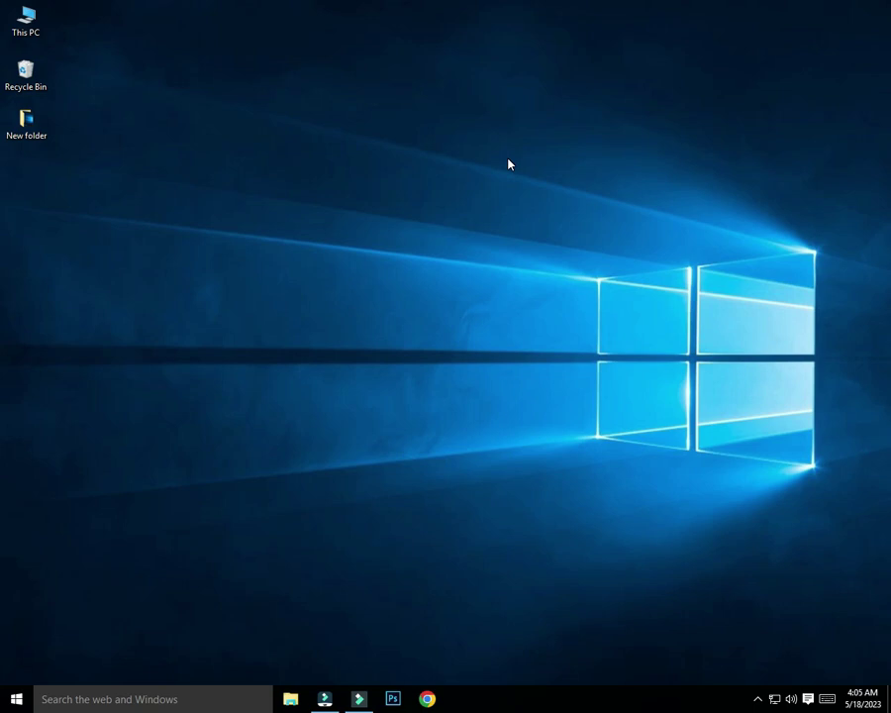